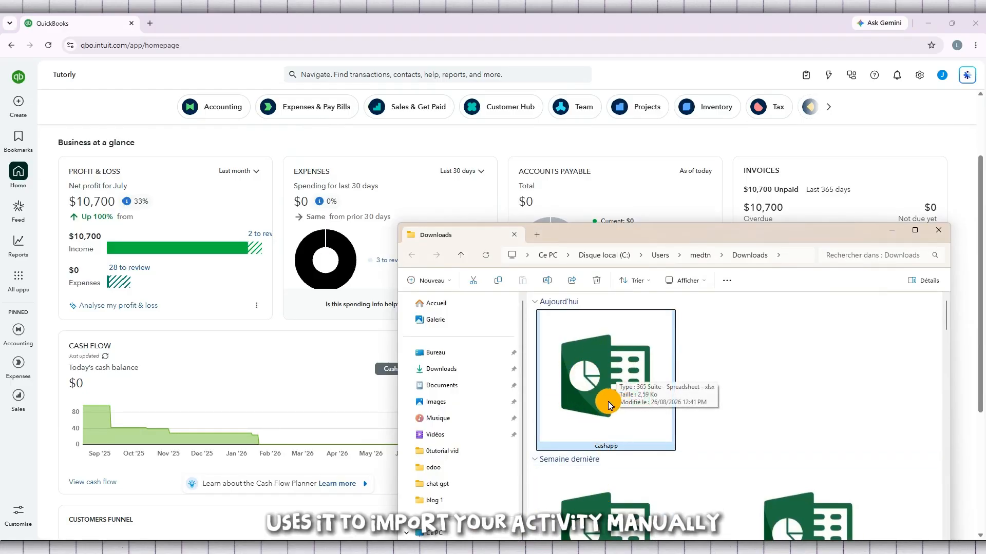
- Open the cashapp file from the Downloads folder and widen its window and columns A to D for reading
double_click(623, 367)
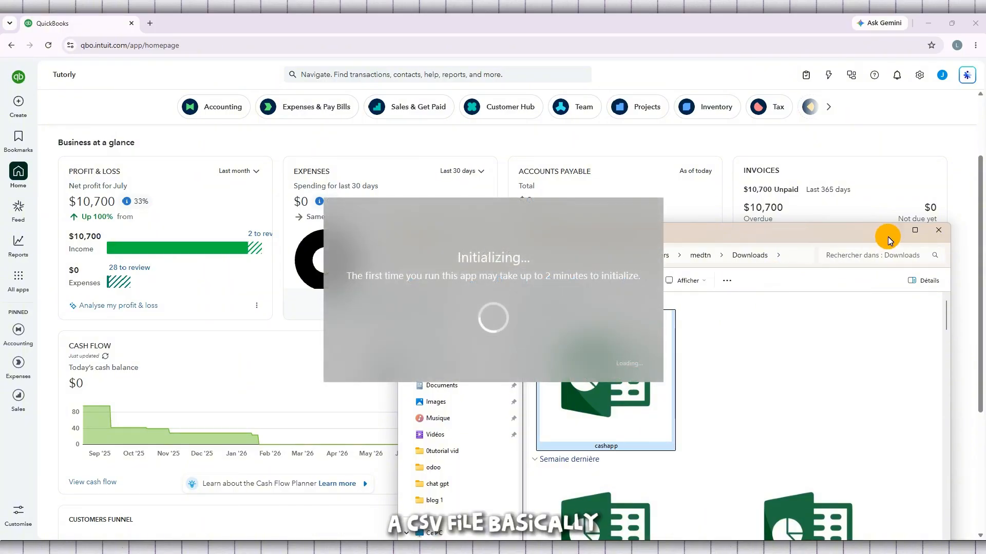
click(889, 232)
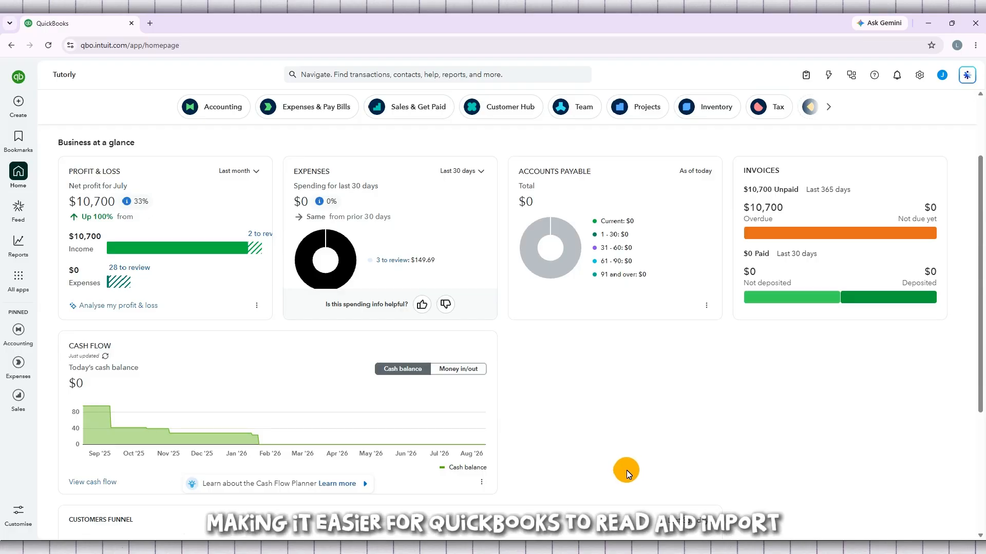
mouse_move(495, 547)
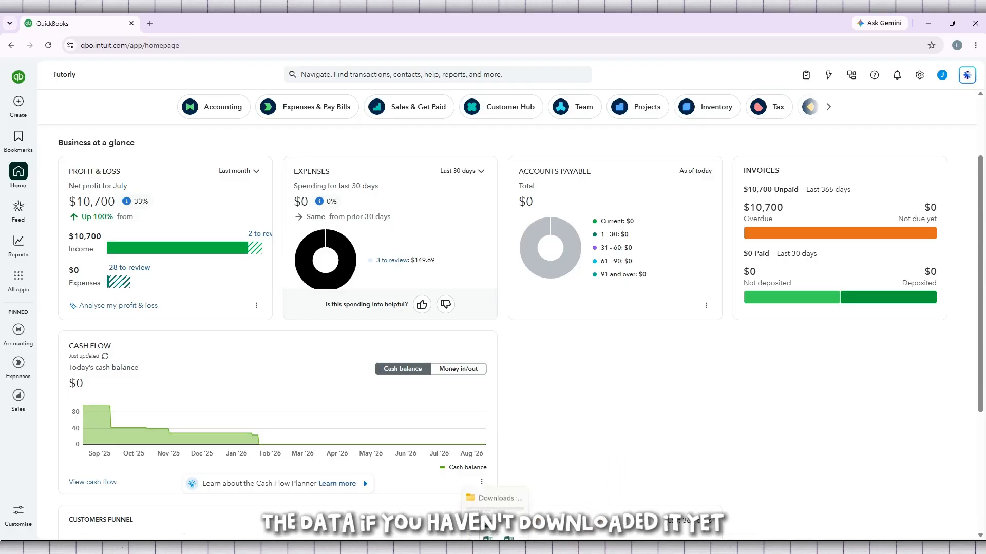
click(676, 547)
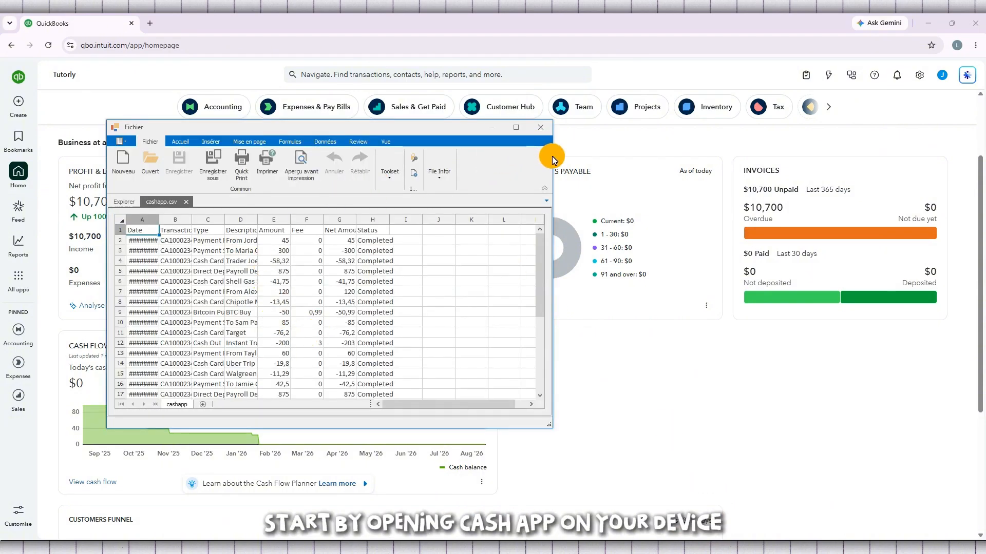
drag(558, 158, 820, 158)
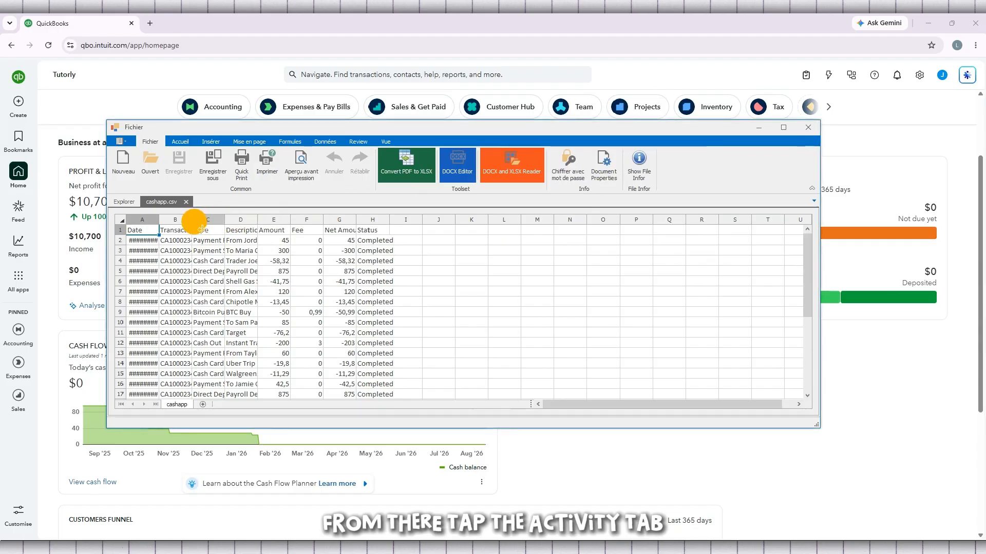
drag(159, 220, 459, 226)
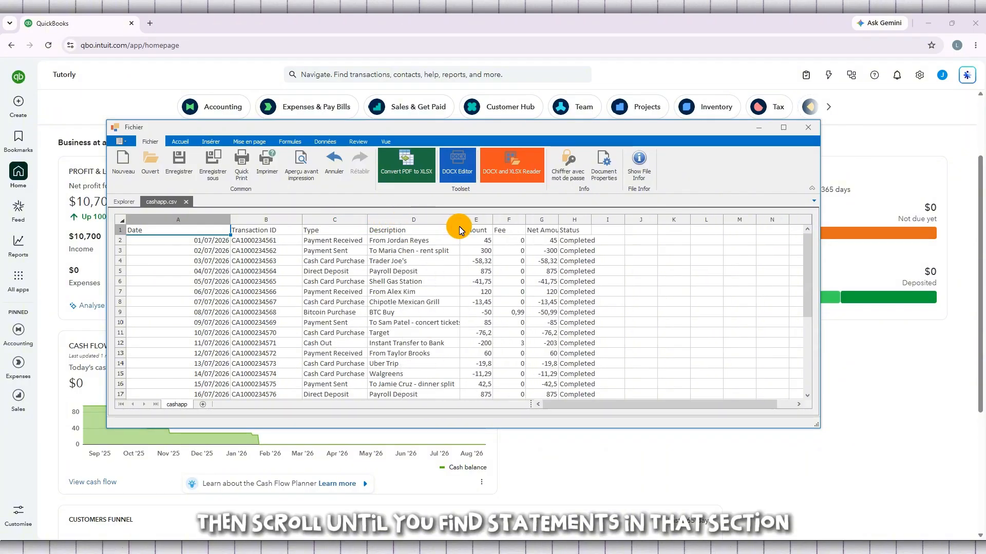
- Examine the Cash App transaction rows from the first date to the last, and close the spreadsheet
scroll(448, 262, down, 5)
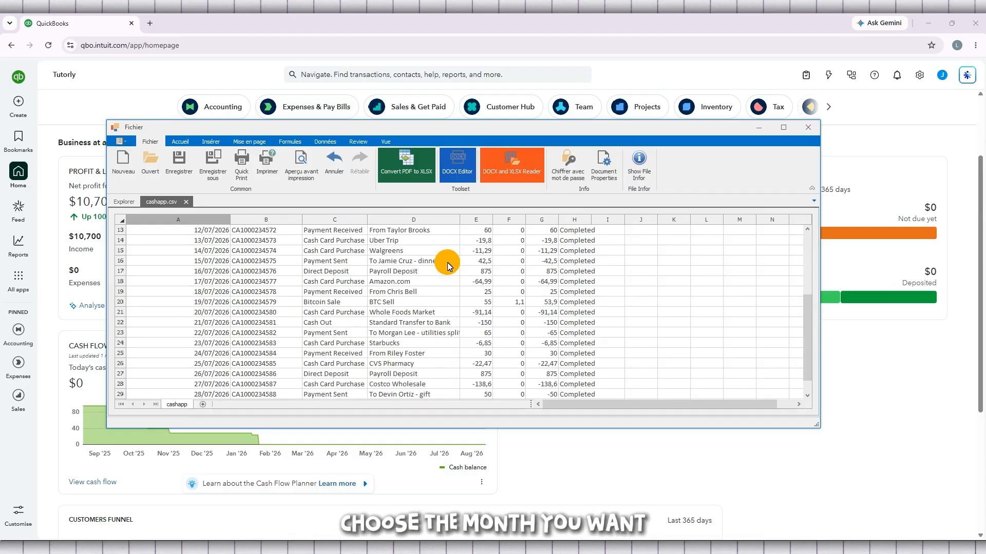
scroll(447, 263, down, 1)
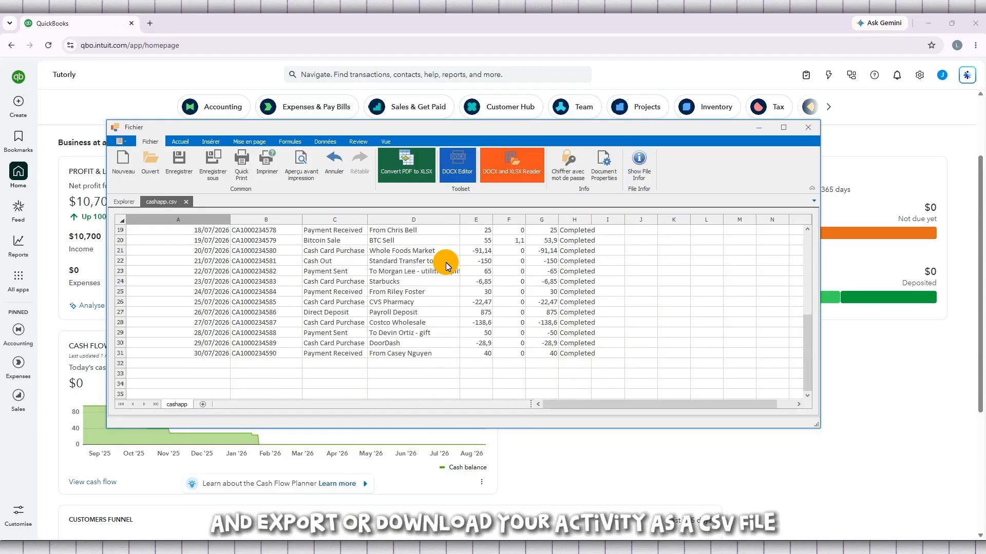
scroll(445, 263, up, 6)
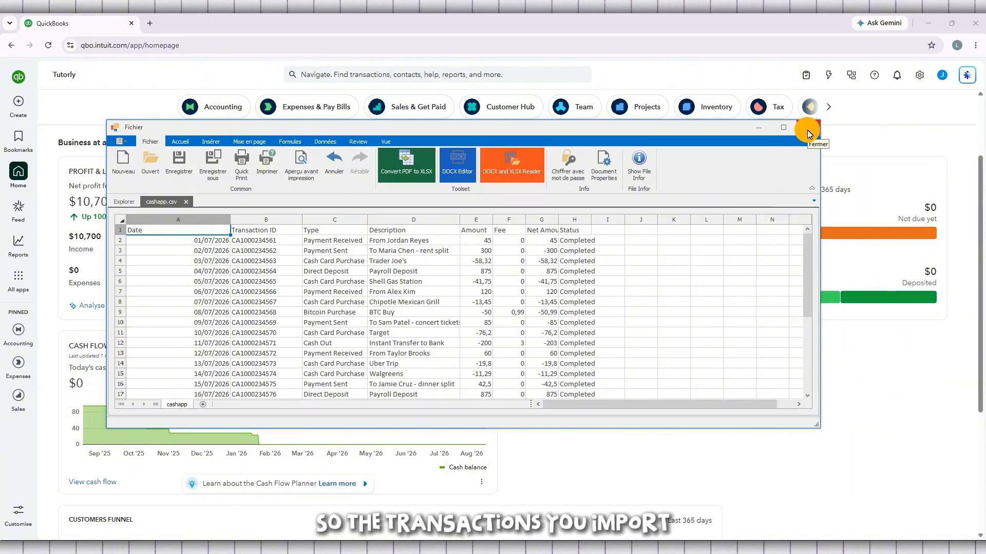
scroll(735, 284, down, 2)
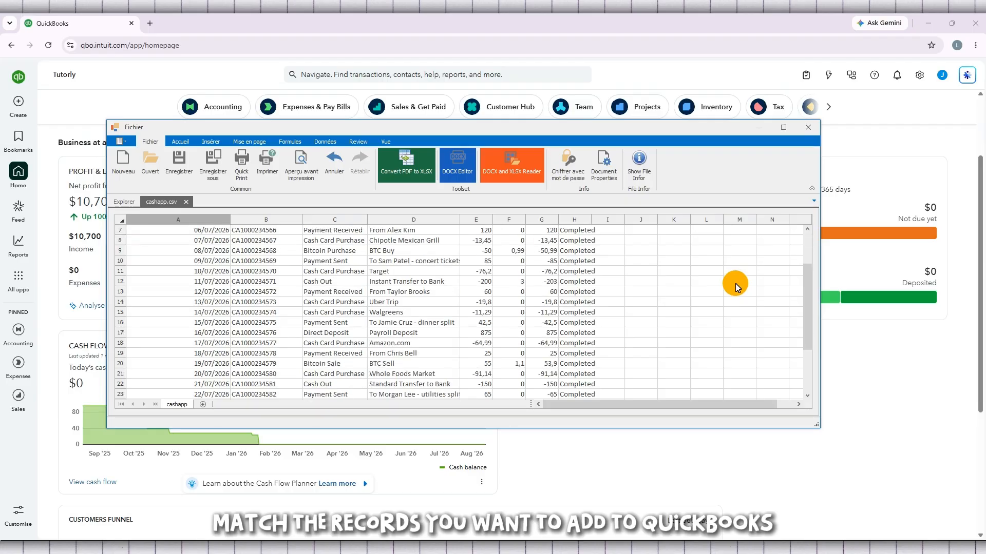
scroll(735, 283, down, 3)
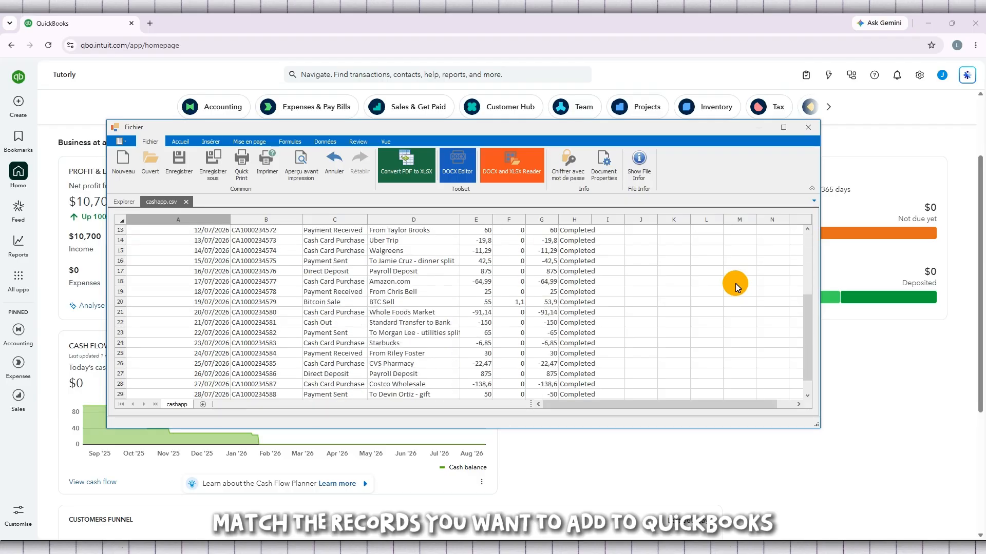
click(805, 131)
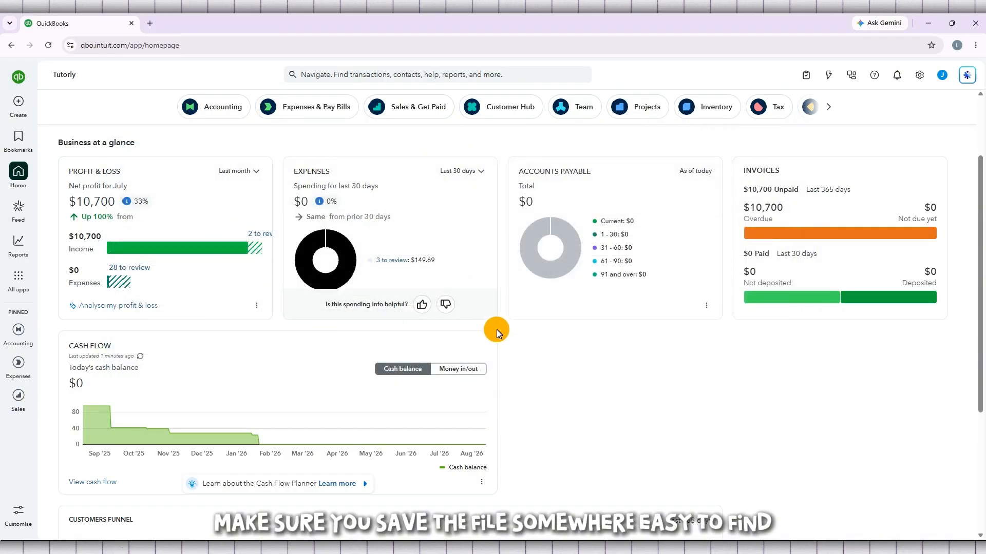
click(508, 548)
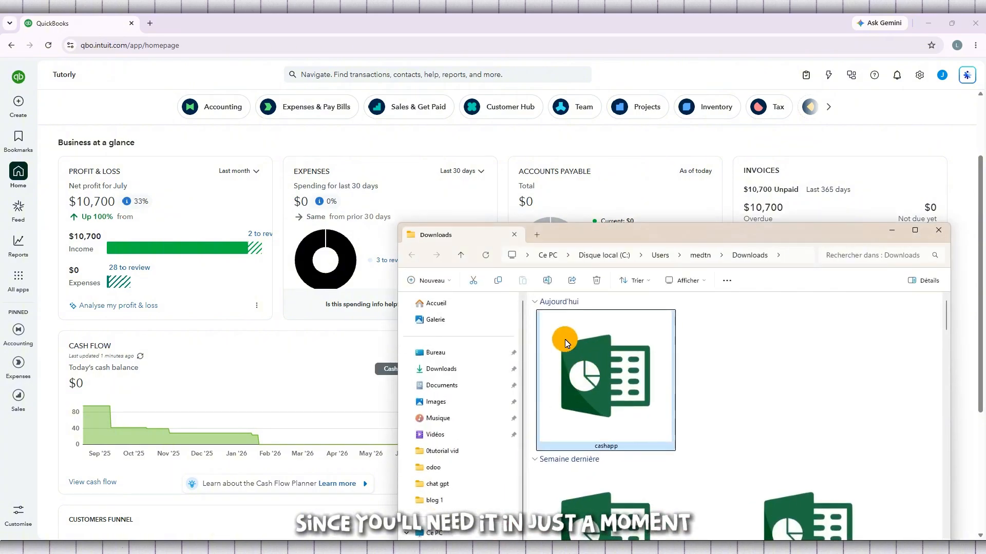
click(892, 230)
scroll(559, 380, up, 2)
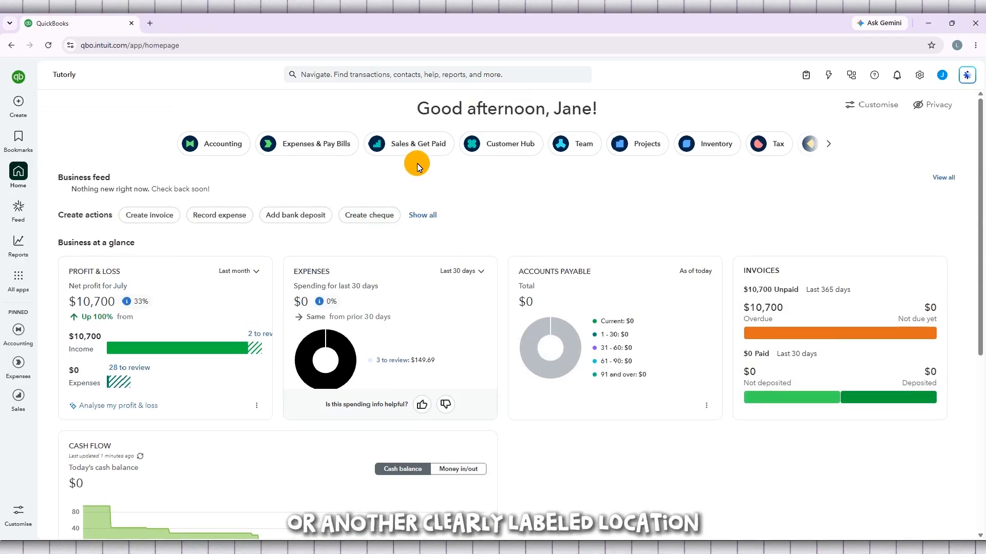
triple_click(464, 106)
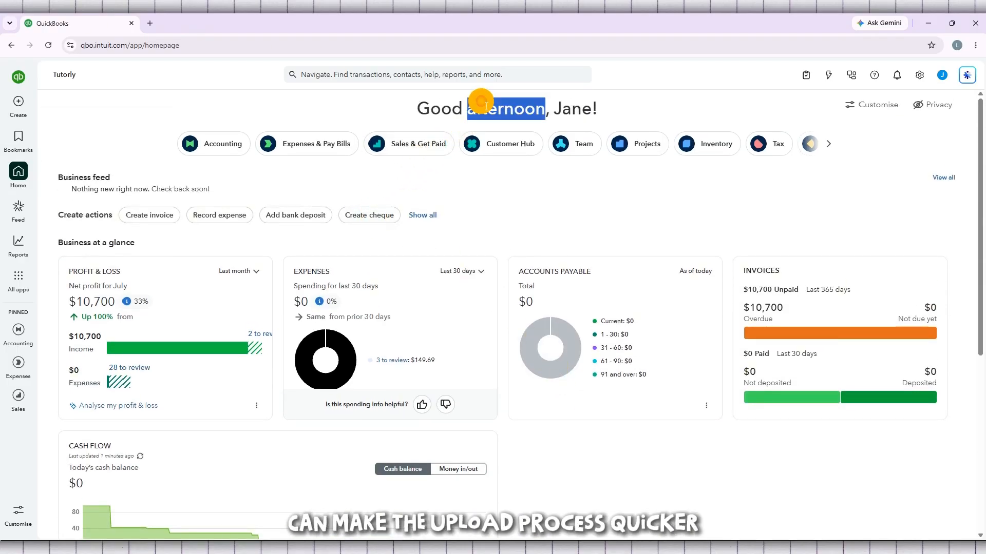
click(445, 106)
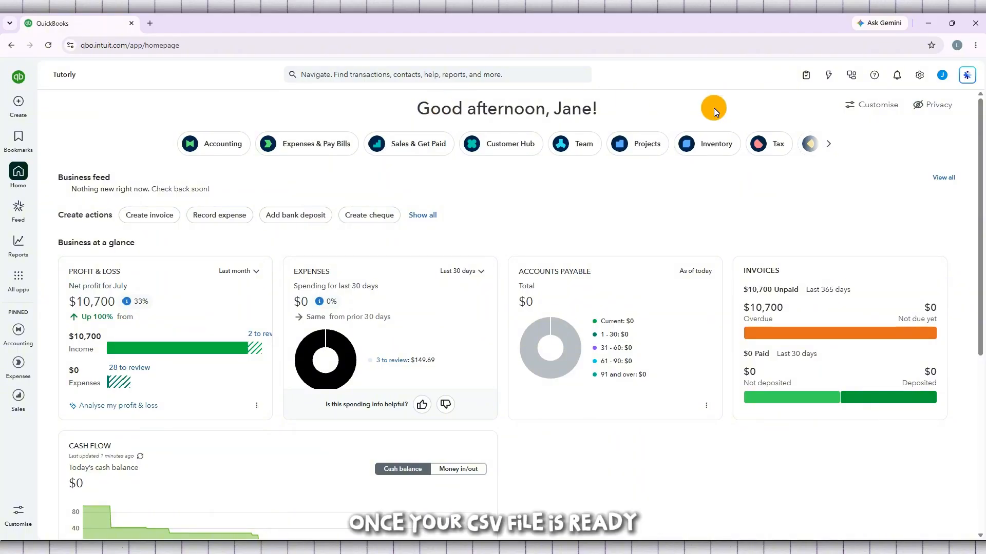
click(830, 146)
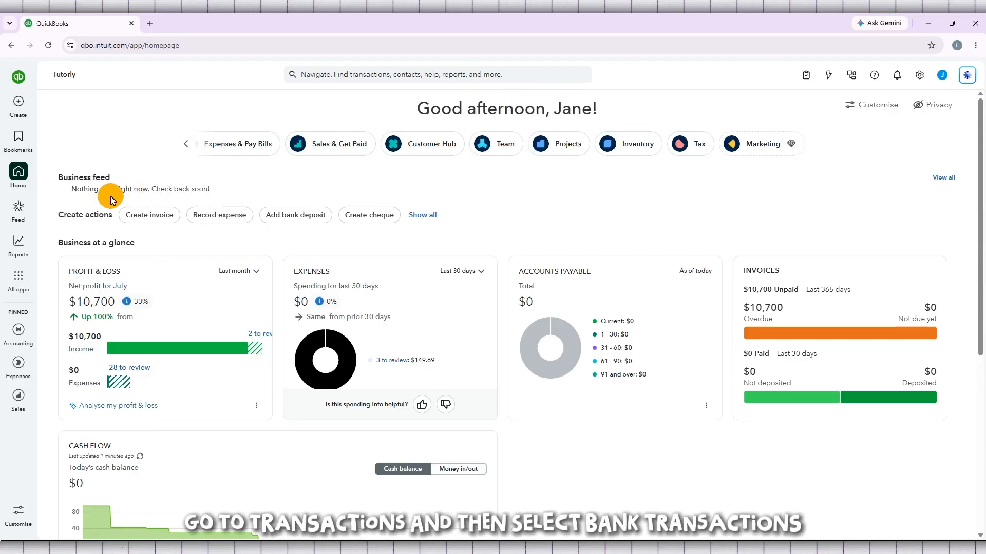
- Go to the Bank transactions page and upload cashapp.csv from the Downloads folder as a transaction file
mouse_move(21, 332)
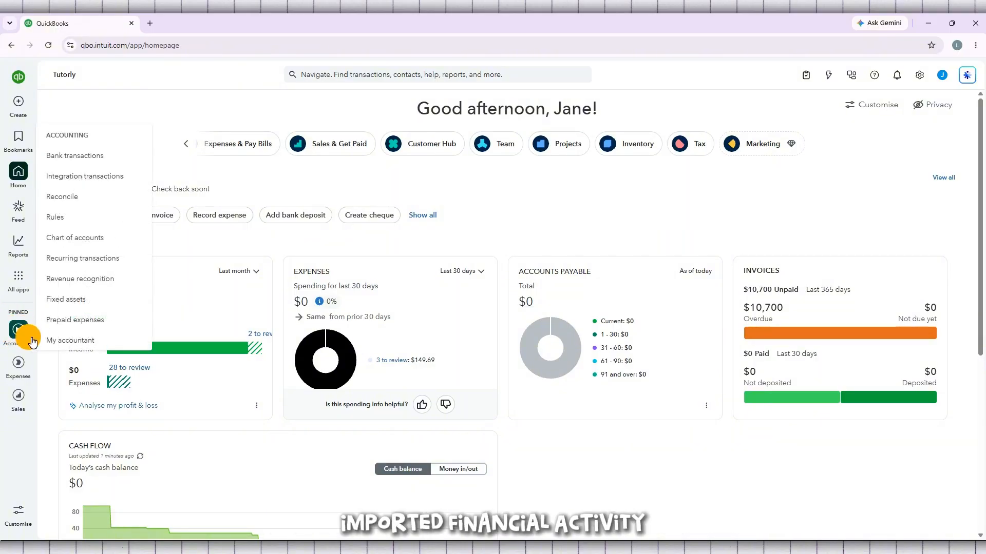
click(102, 158)
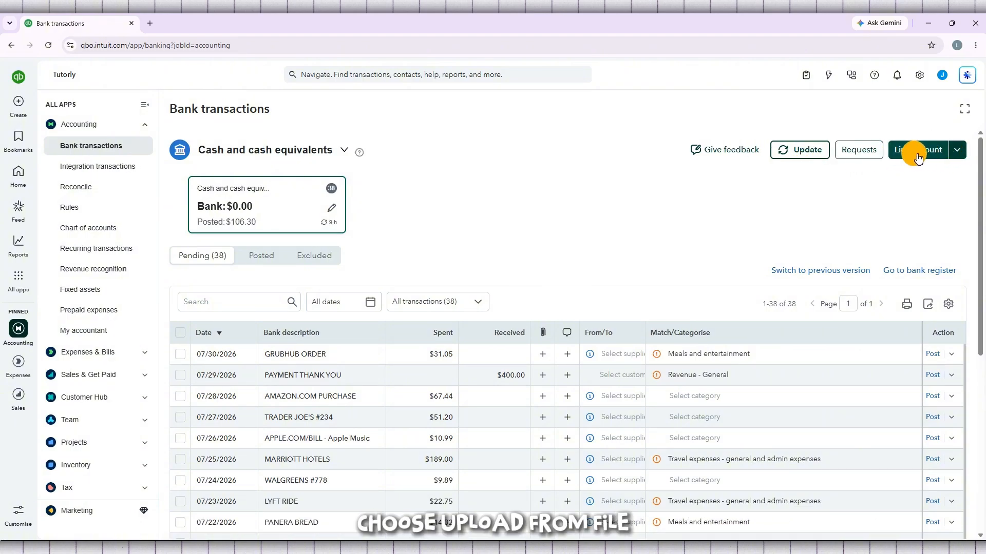
click(959, 151)
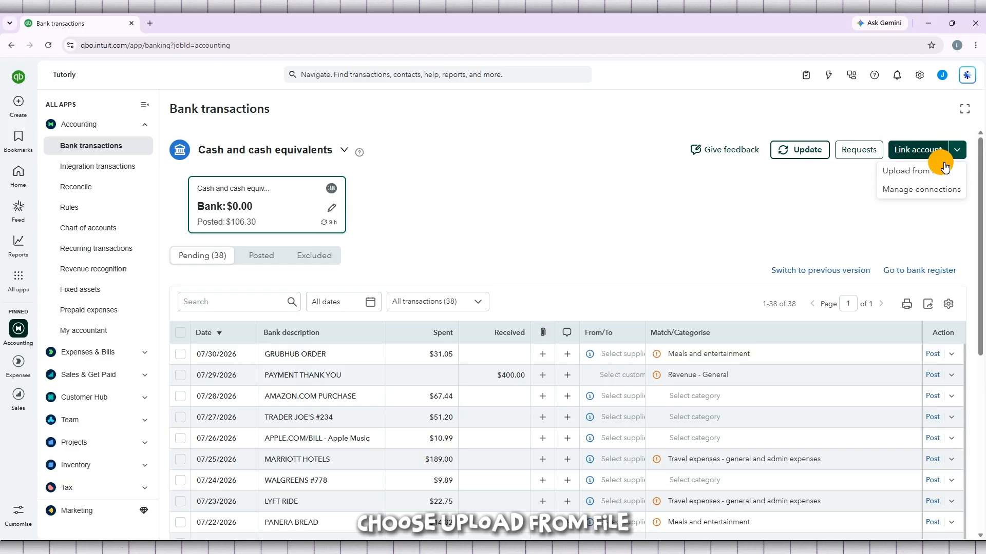
click(922, 175)
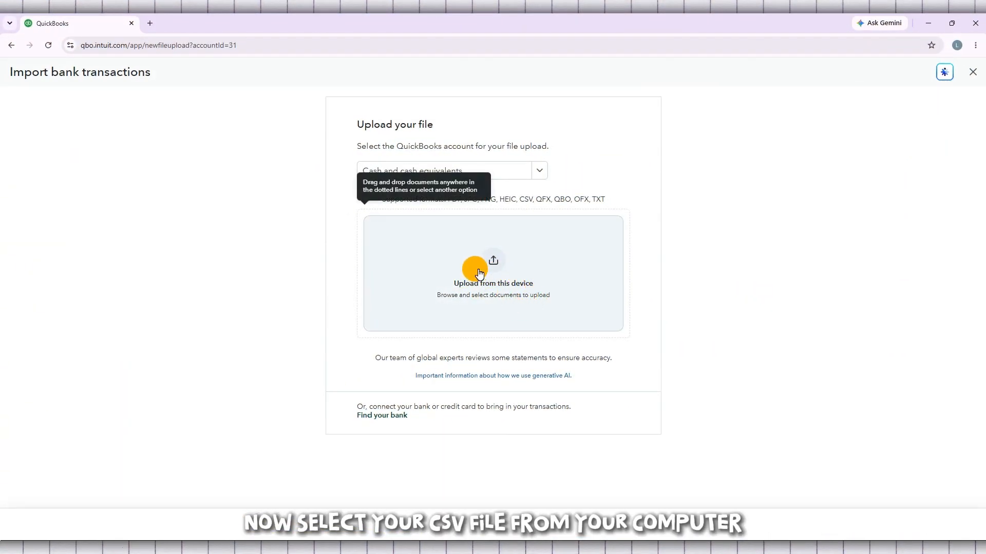
click(504, 258)
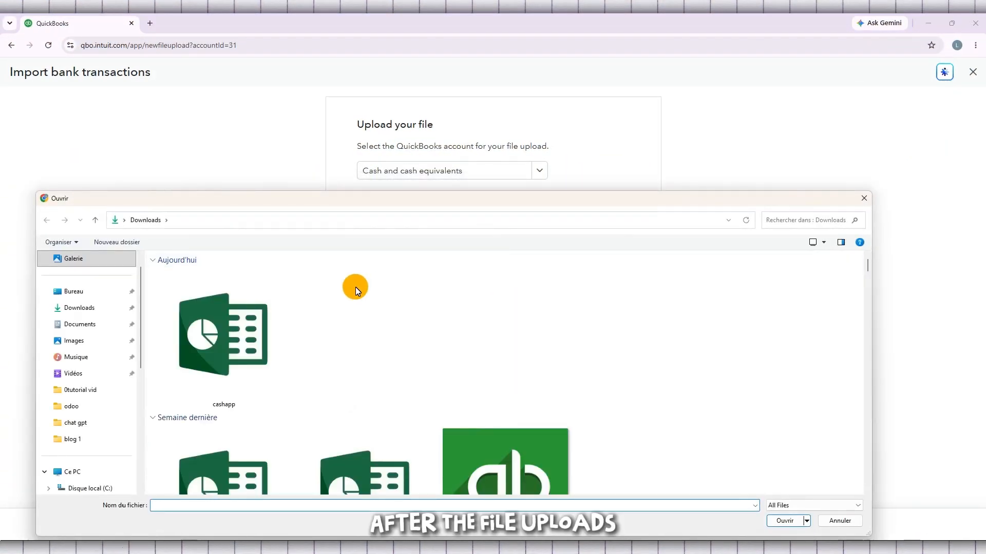
double_click(240, 333)
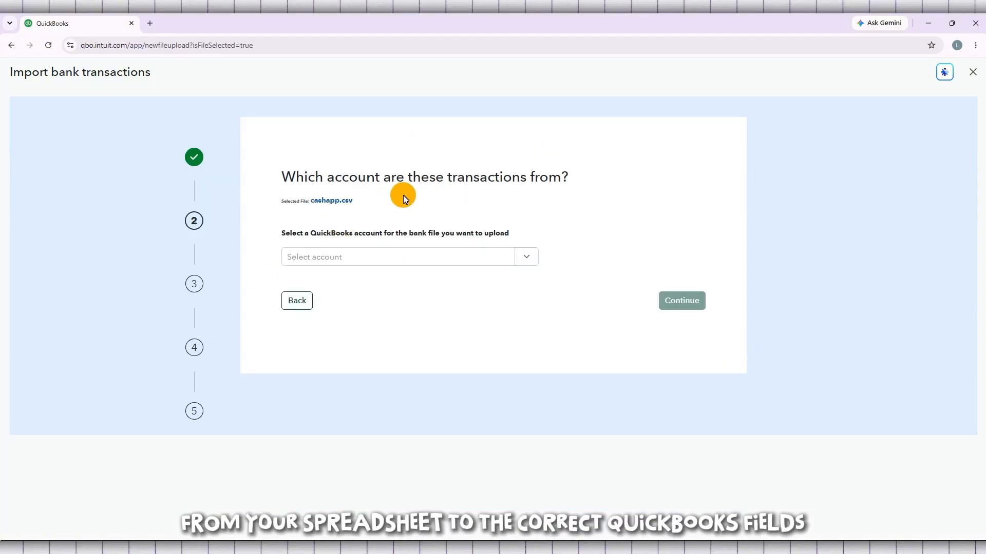
- Assign the file to the Cash and cash equivalents account and accept the suggested format and column mapping
click(525, 263)
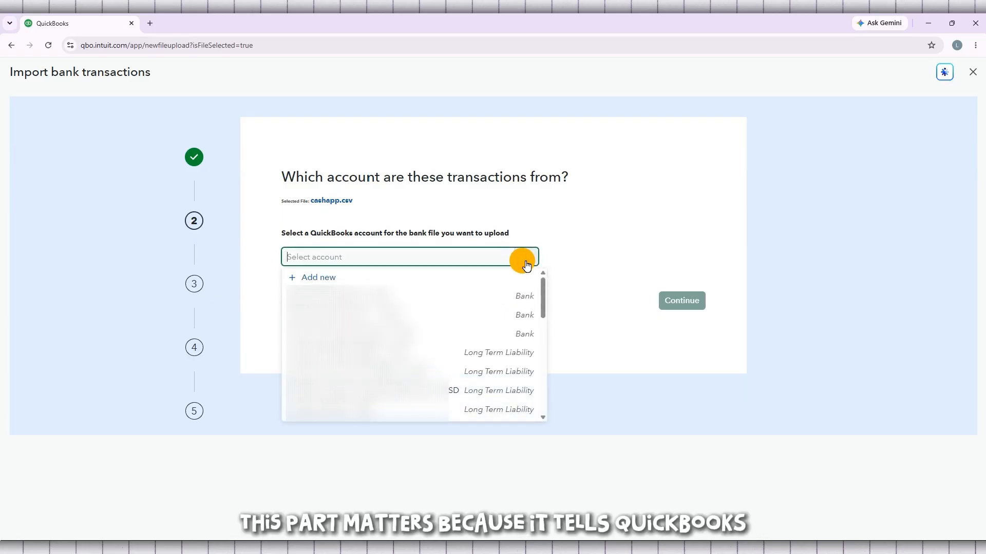
click(445, 335)
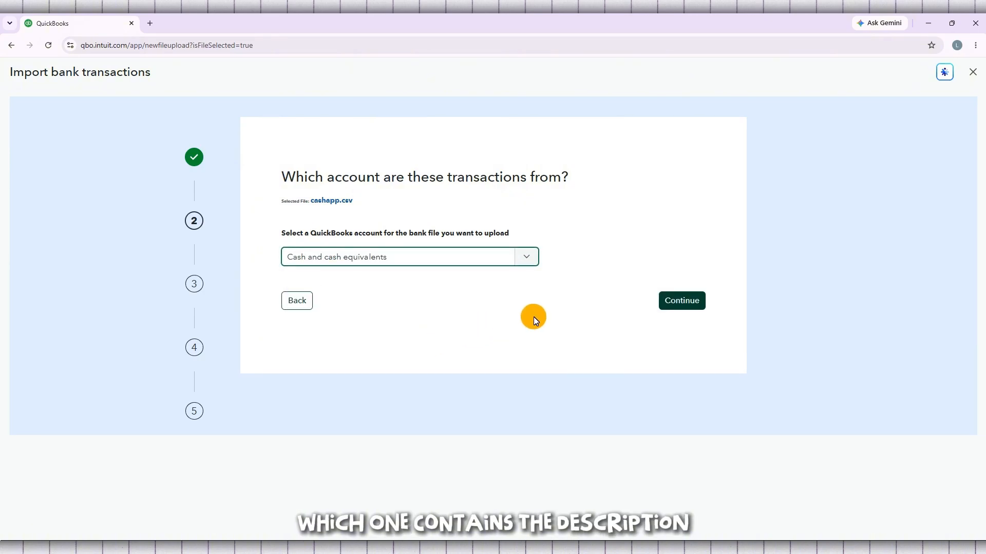
click(694, 306)
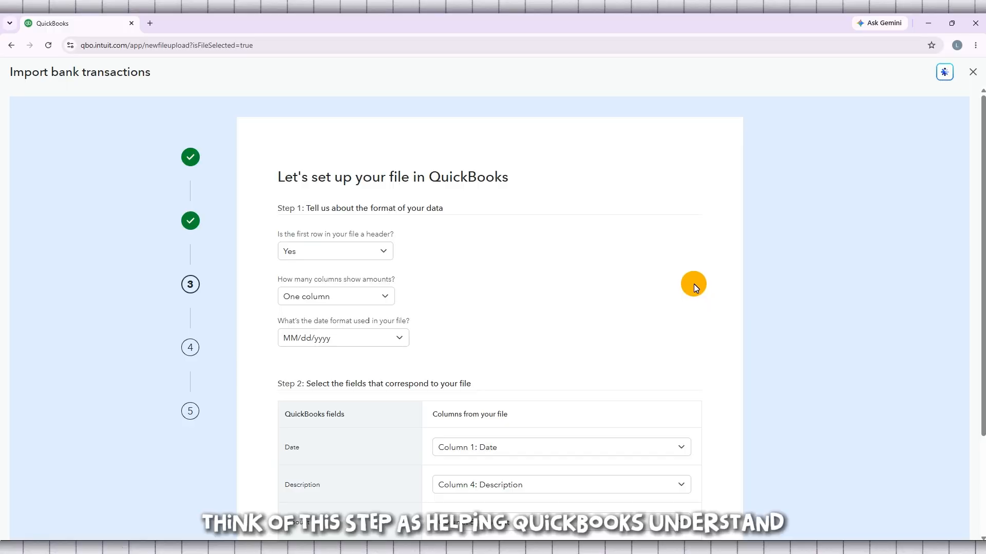
scroll(694, 284, down, 3)
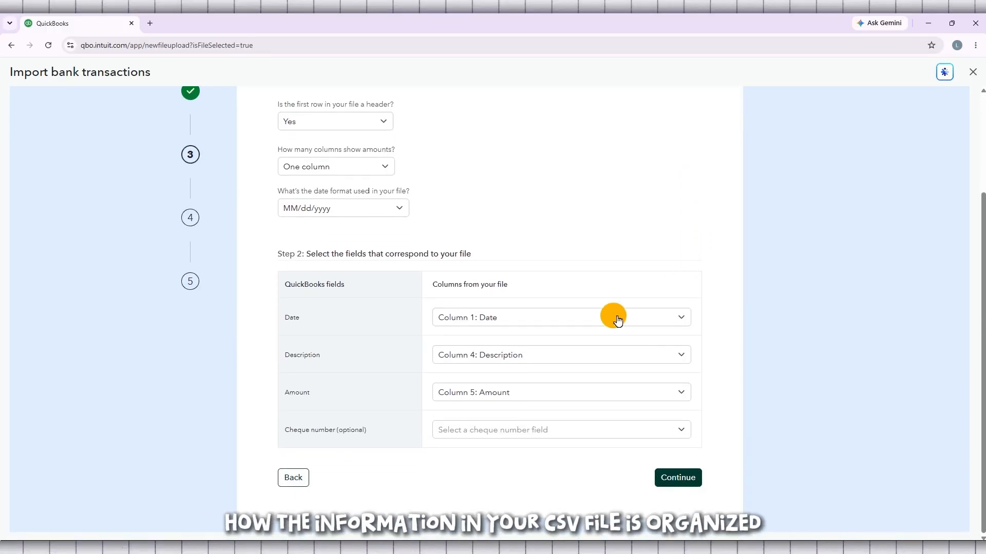
click(693, 480)
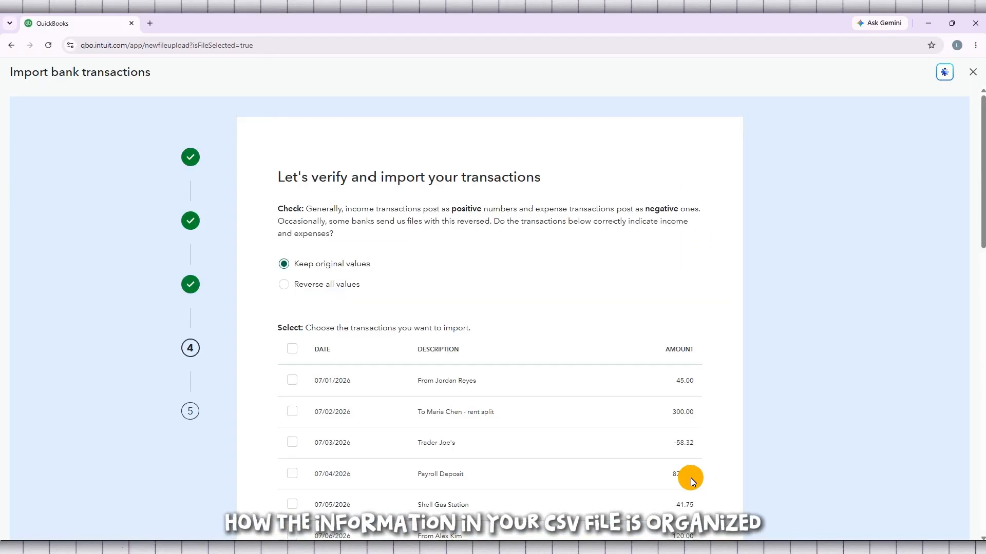
- Review the transactions read from the file and select all of them for import
scroll(701, 456, down, 4)
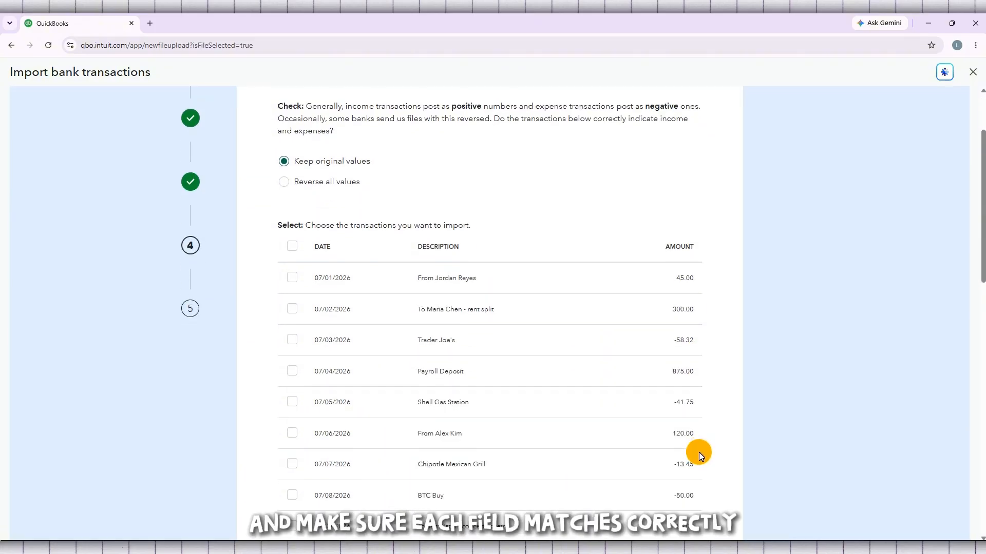
scroll(701, 456, down, 9)
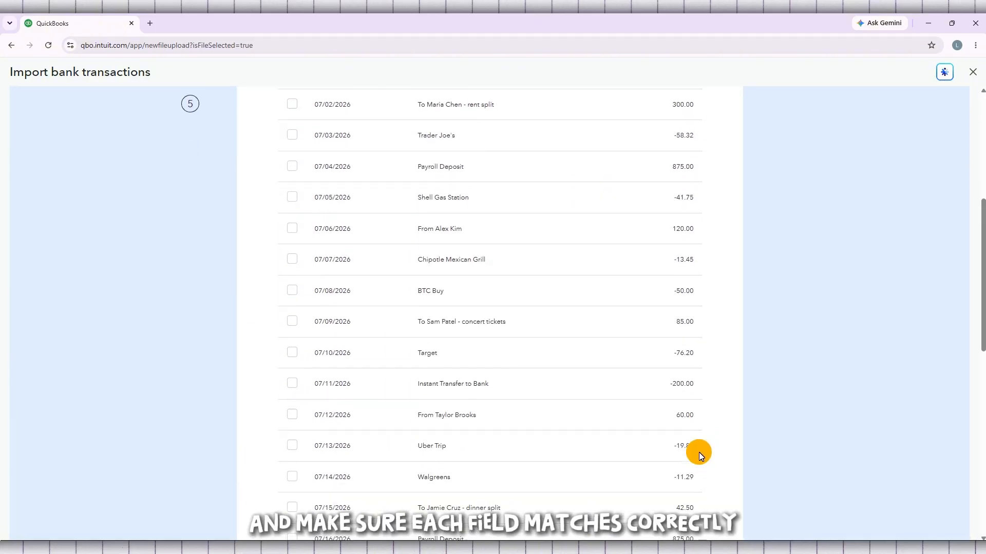
scroll(701, 453, down, 4)
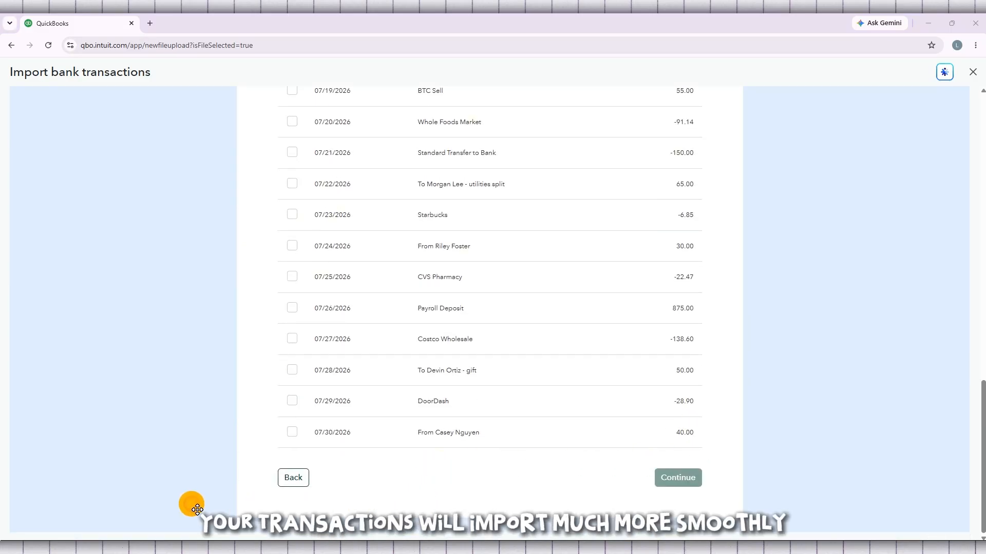
scroll(360, 393, up, 17)
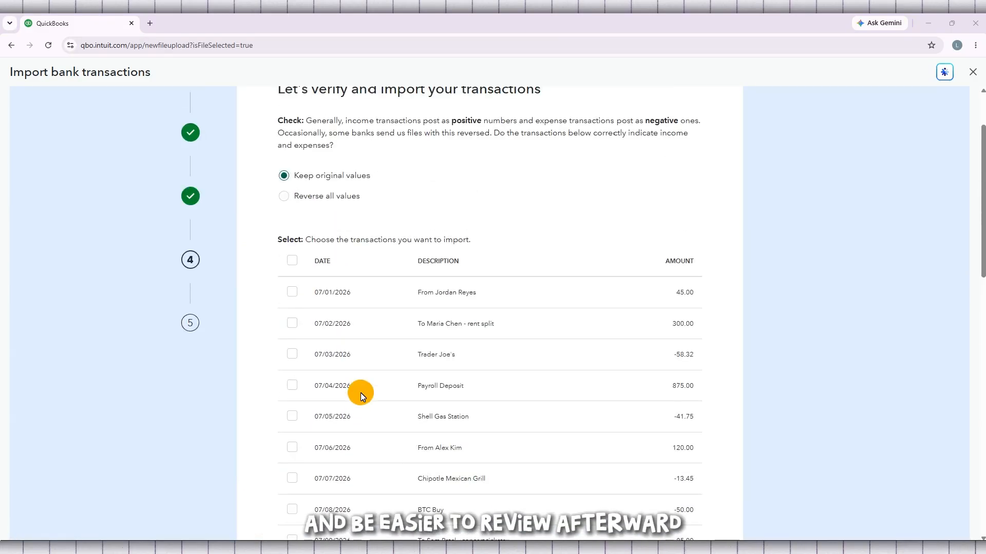
click(292, 349)
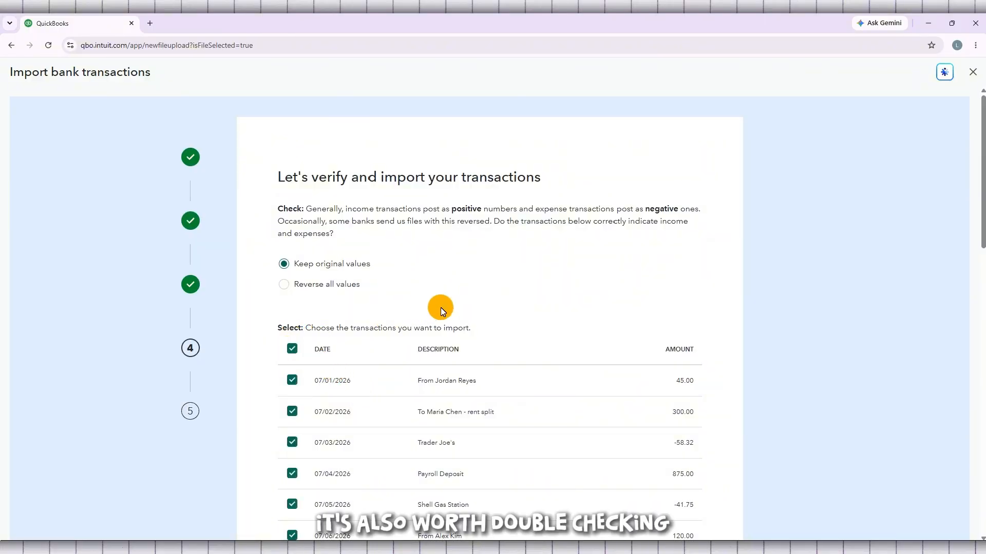
scroll(441, 308, down, 4)
scroll(451, 311, down, 12)
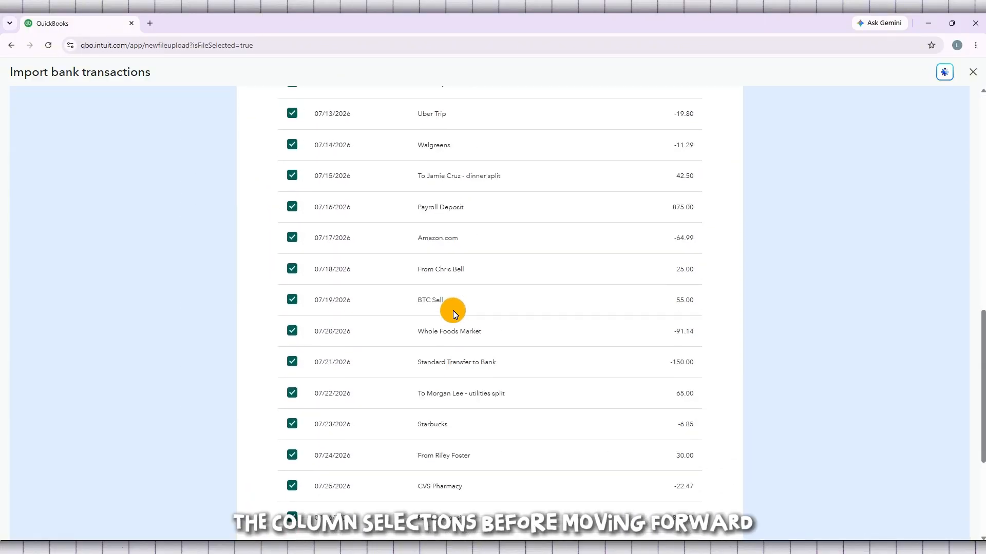
- Go back to the file setup to recheck the format and column mapping, and return to the transaction selection
click(293, 478)
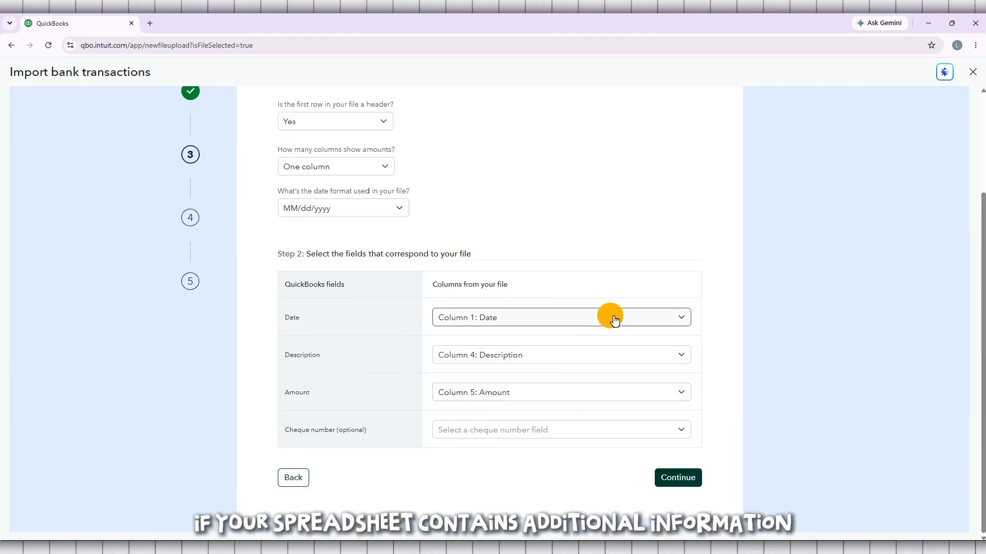
scroll(350, 319, up, 2)
scroll(443, 318, down, 2)
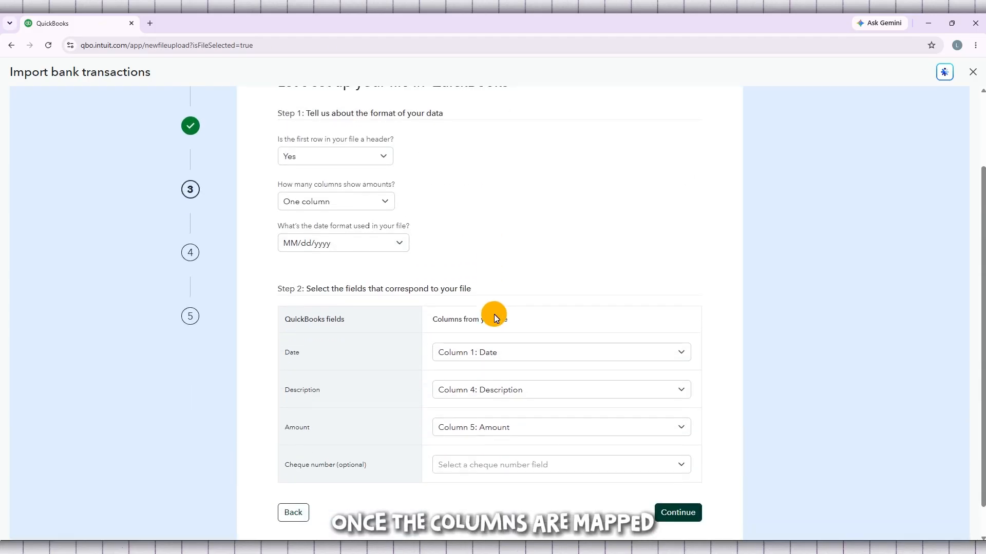
click(696, 477)
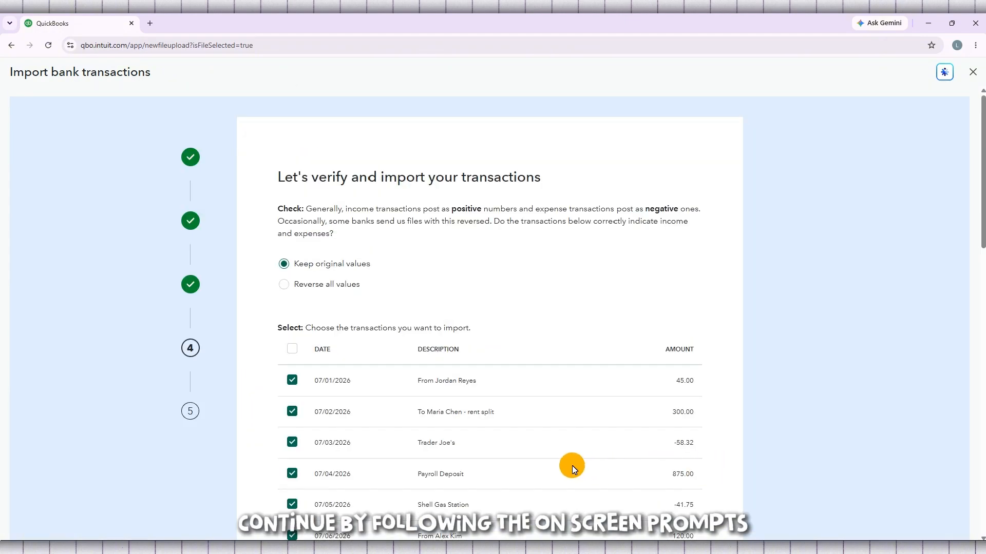
- Check the selected transactions down to the last date and confirm their import with the original values
scroll(430, 422, down, 10)
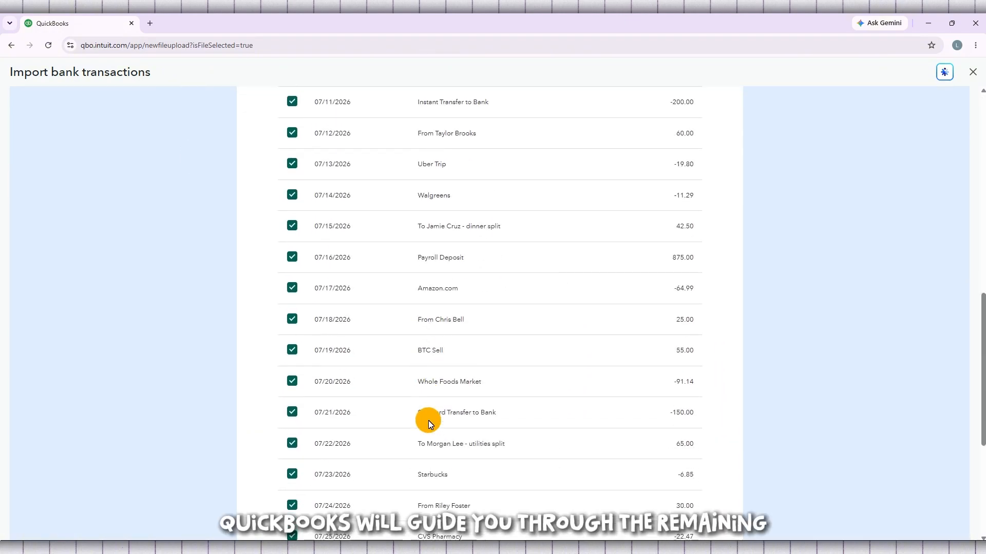
scroll(428, 420, down, 5)
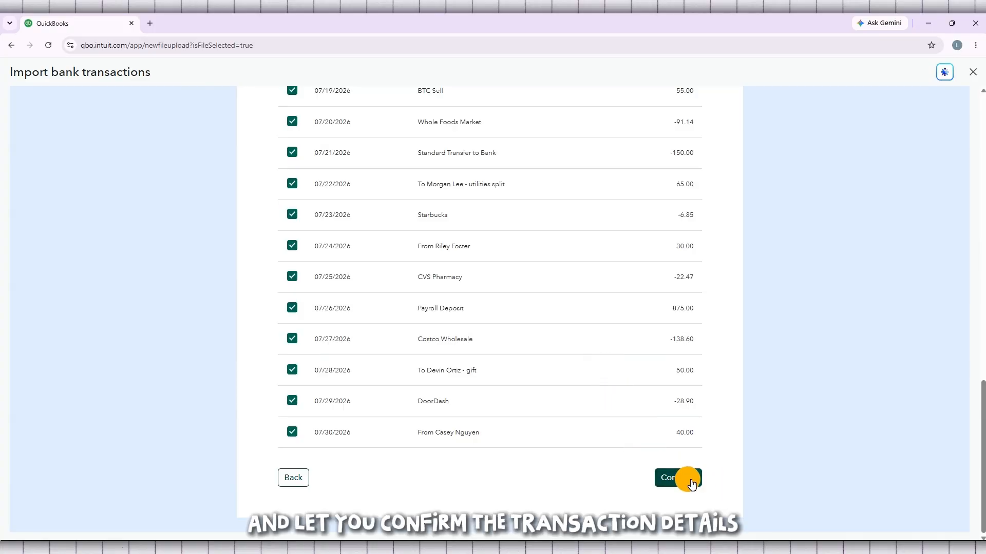
click(691, 480)
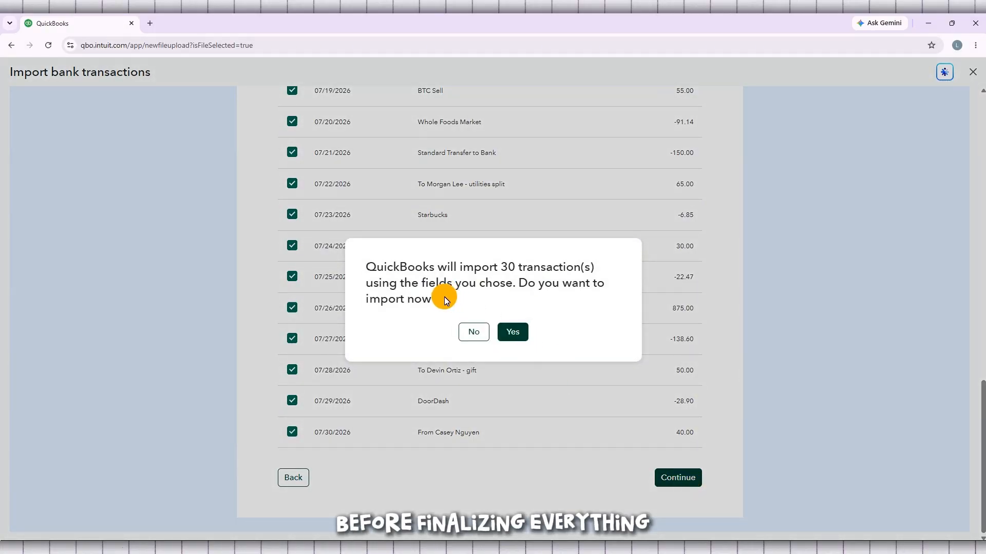
drag(445, 299, 358, 266)
click(426, 277)
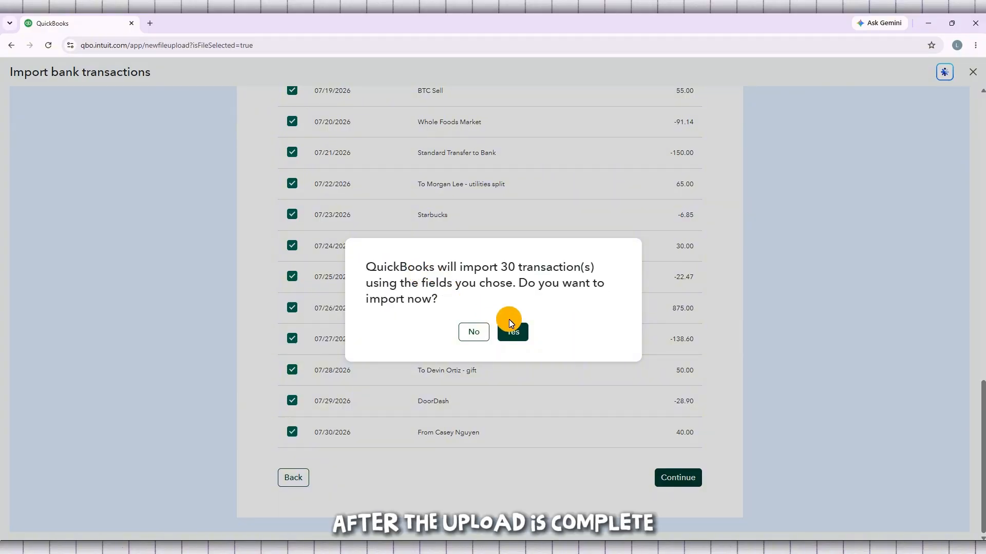
click(514, 338)
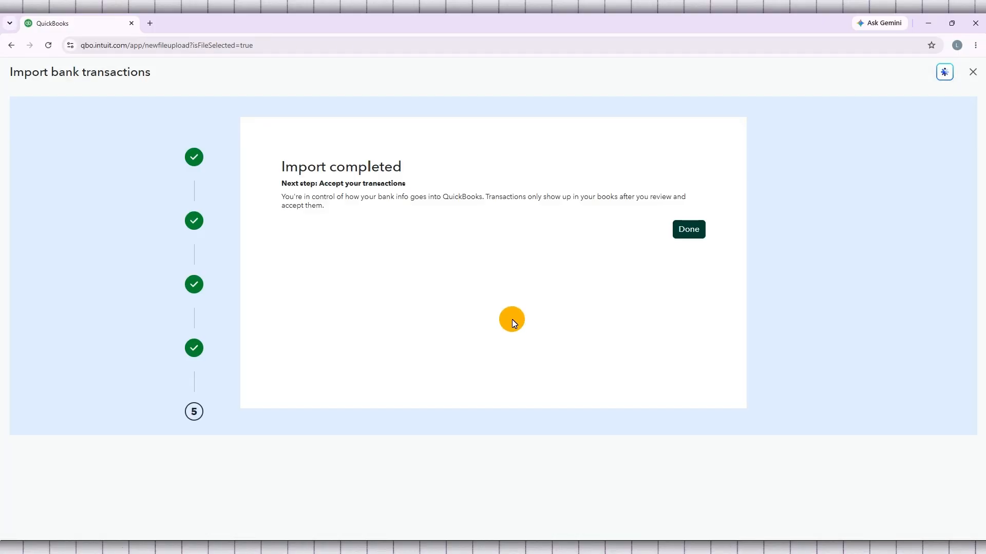
- Read the note on accepting transactions and finish the import to return to Bank transactions
drag(286, 170, 345, 217)
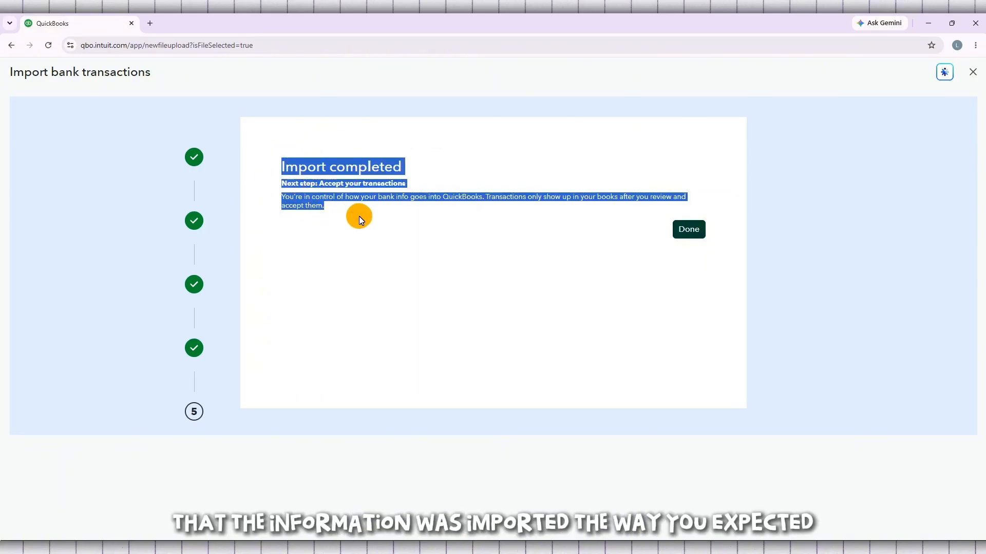
click(359, 217)
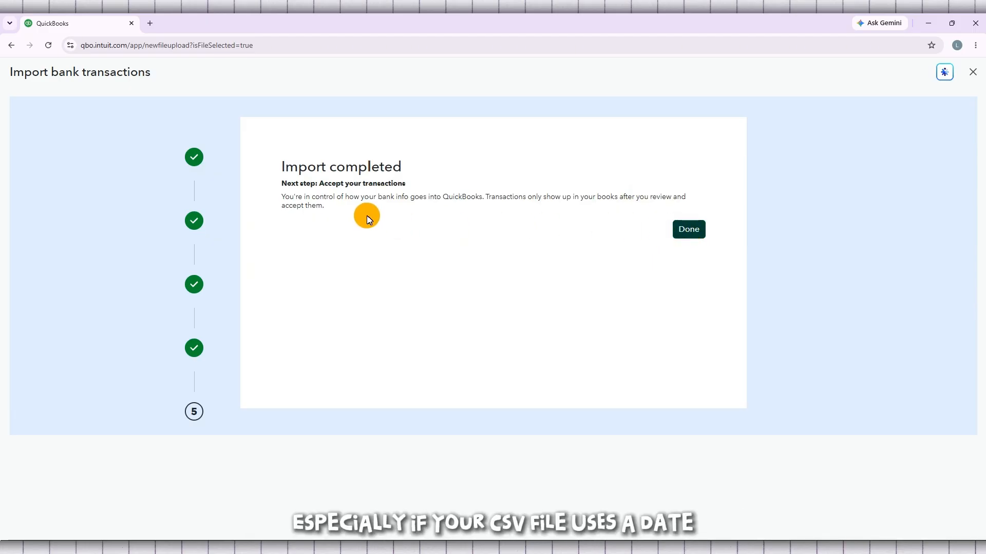
drag(356, 211, 276, 155)
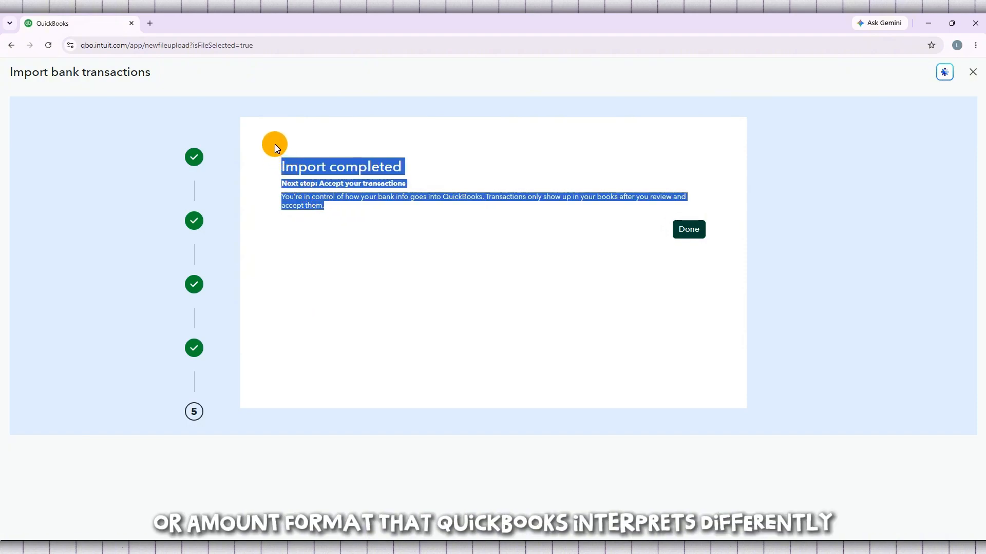
click(275, 144)
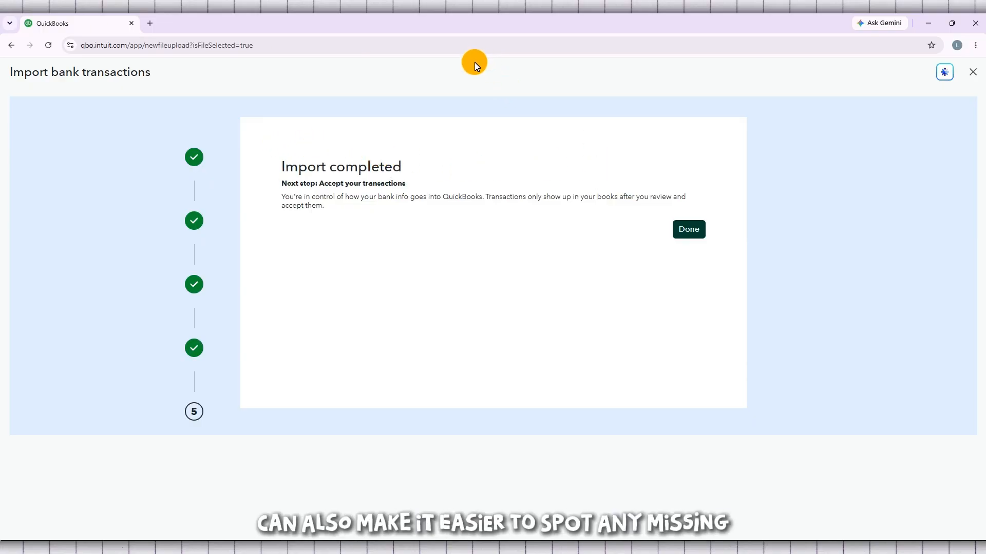
click(695, 233)
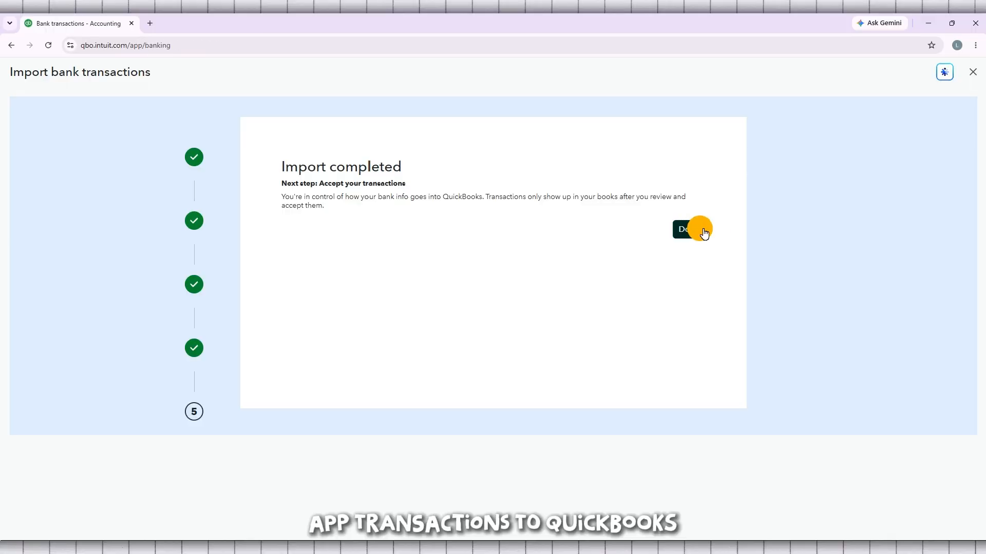